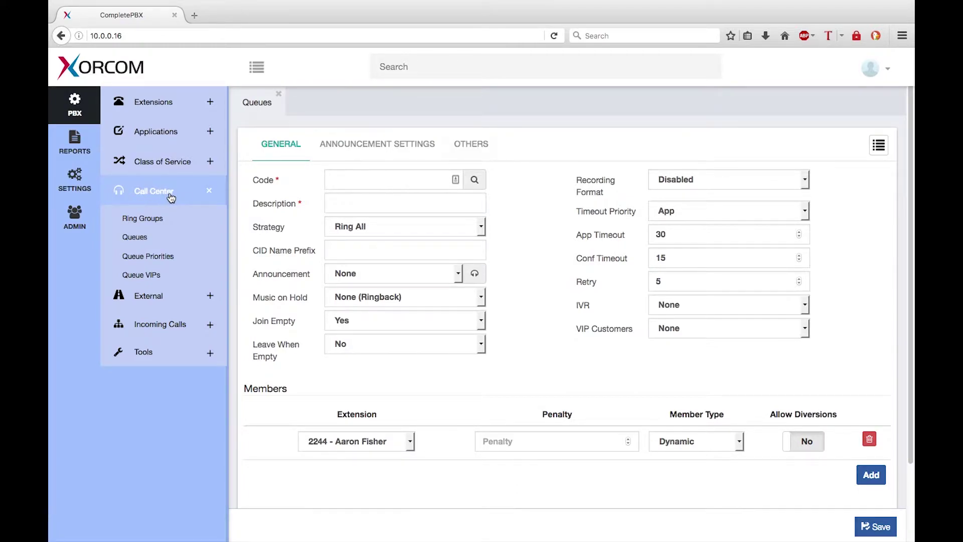
Step: Open the Call Center queue form and start a new queue with code 9300 and description "Xorcom Support"
{"action": "left_click", "coordinate": [163, 239]}
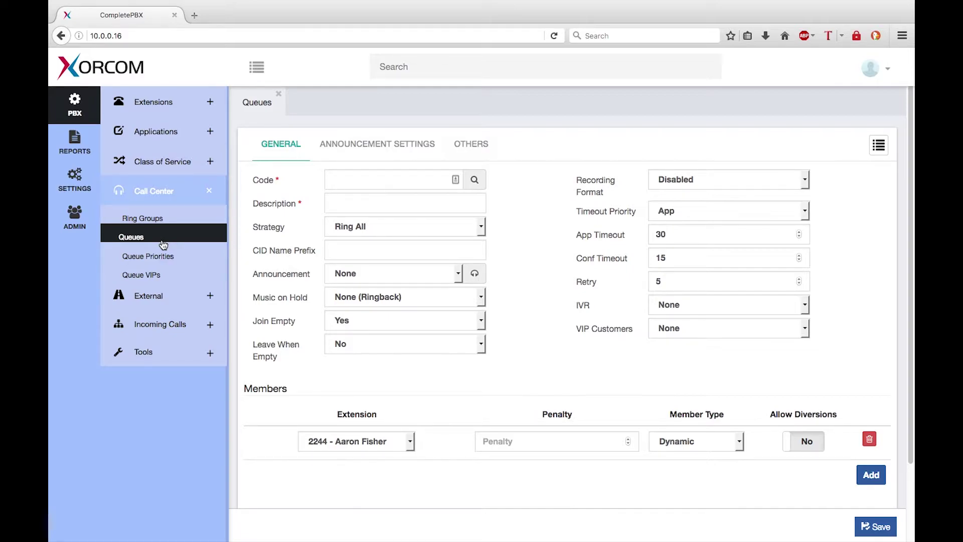
{"action": "left_click", "coordinate": [378, 179]}
{"action": "type", "text": "9300"}
{"action": "left_click", "coordinate": [367, 204]}
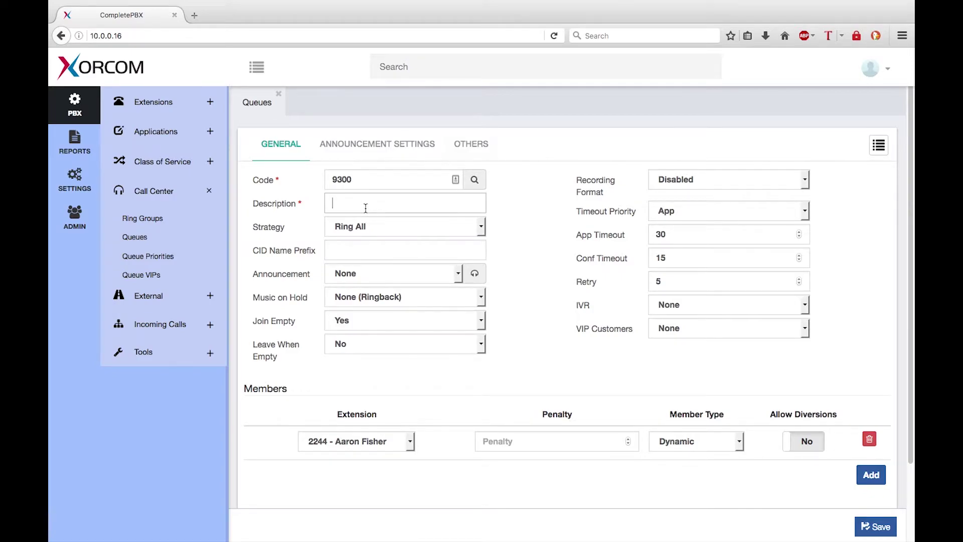
{"action": "type", "text": "Xorcom Support"}
Step: Set the first queue member to extension 2125 with penalty 9, member type Static and diversions not allowed
{"action": "left_click", "coordinate": [409, 441]}
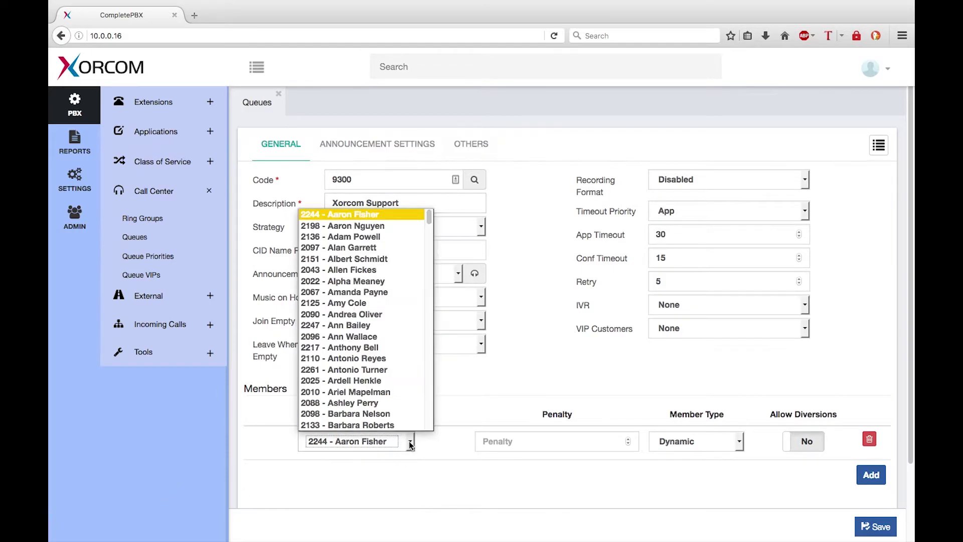
{"action": "left_click", "coordinate": [357, 303]}
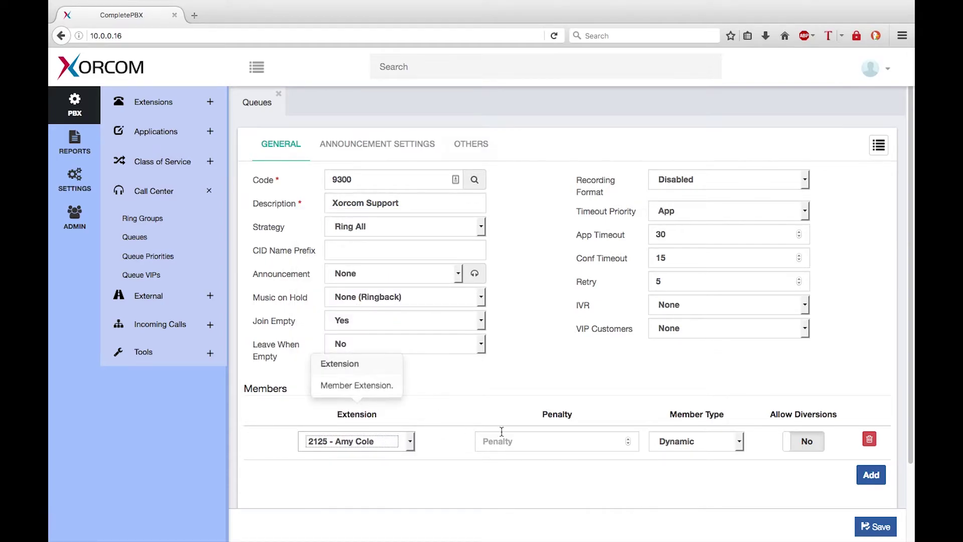
{"action": "left_click", "coordinate": [518, 441]}
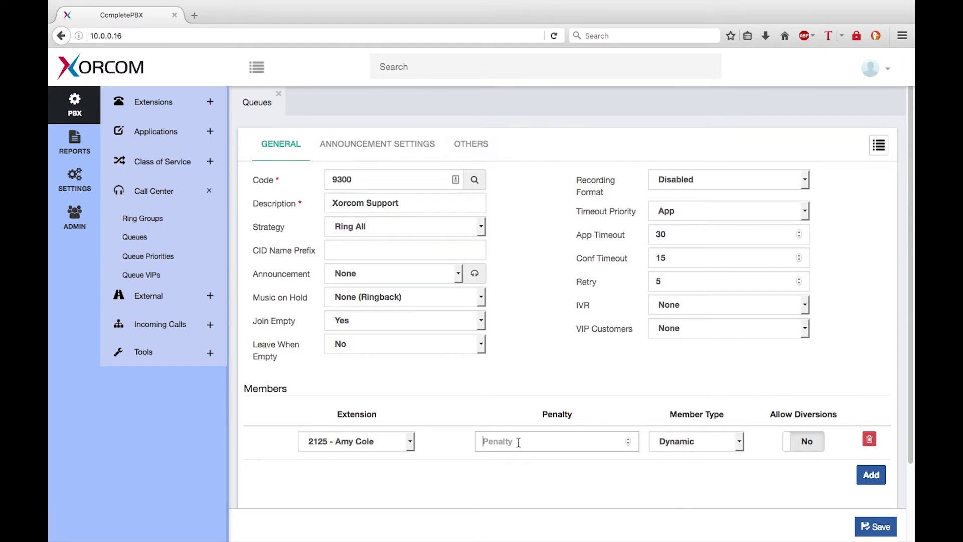
{"action": "type", "text": "9"}
{"action": "left_click", "coordinate": [739, 443]}
{"action": "left_click", "coordinate": [677, 469]}
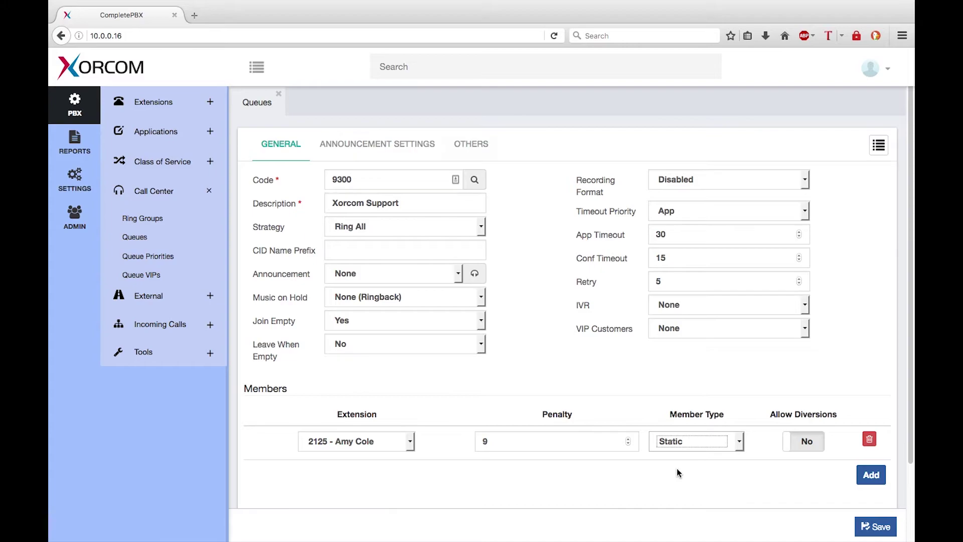
{"action": "left_click", "coordinate": [801, 443]}
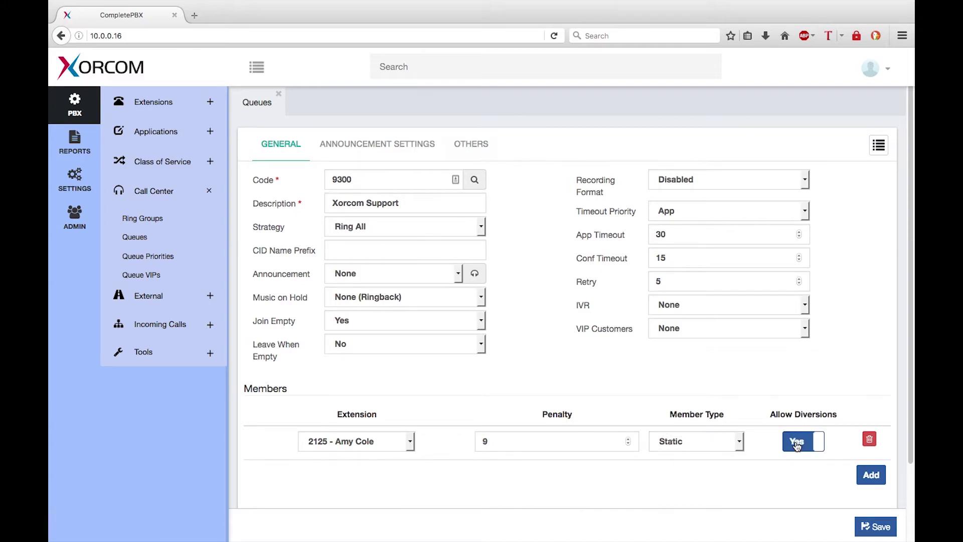
{"action": "left_click", "coordinate": [800, 444]}
Step: Add a second queue member with extension 2110, penalty 1 and member type Static
{"action": "left_click", "coordinate": [872, 476]}
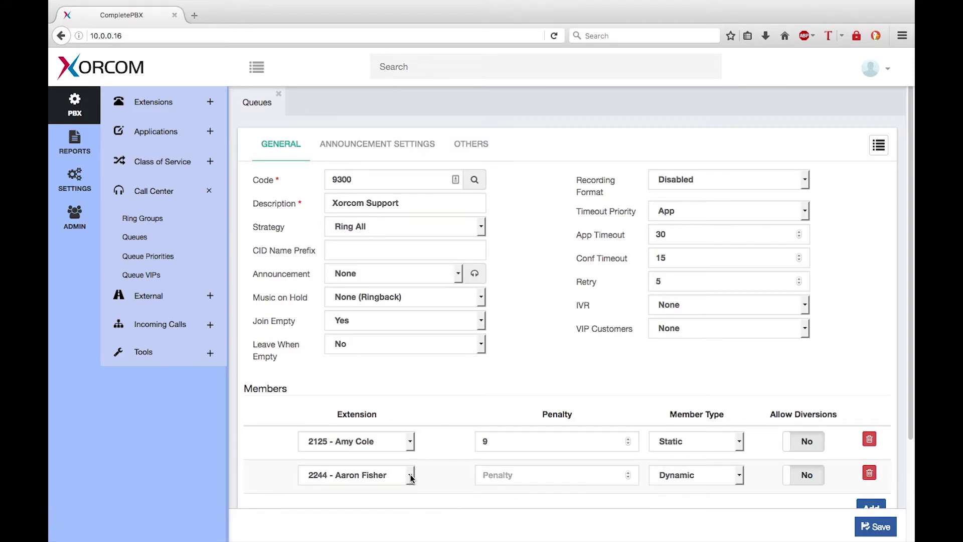
{"action": "left_click", "coordinate": [411, 475]}
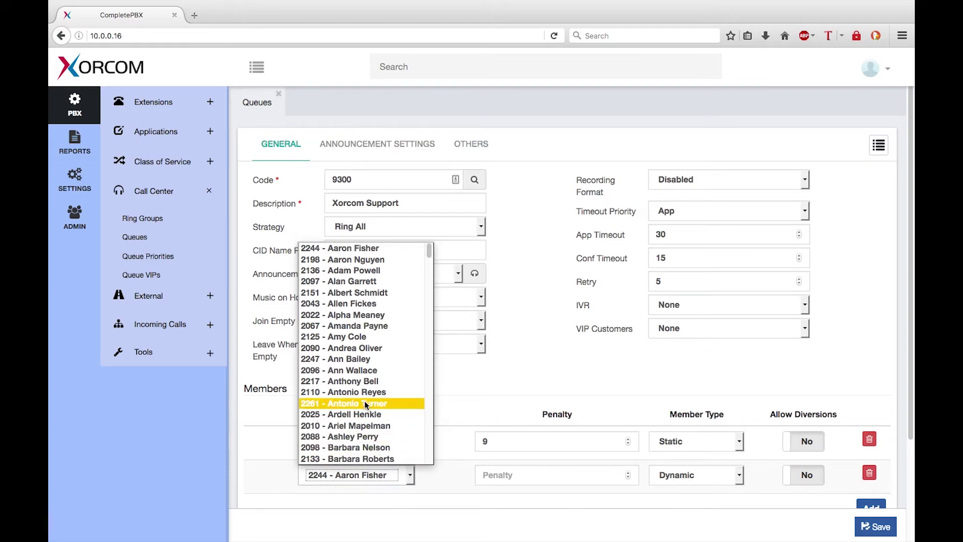
{"action": "left_click", "coordinate": [369, 393]}
{"action": "left_click", "coordinate": [490, 473]}
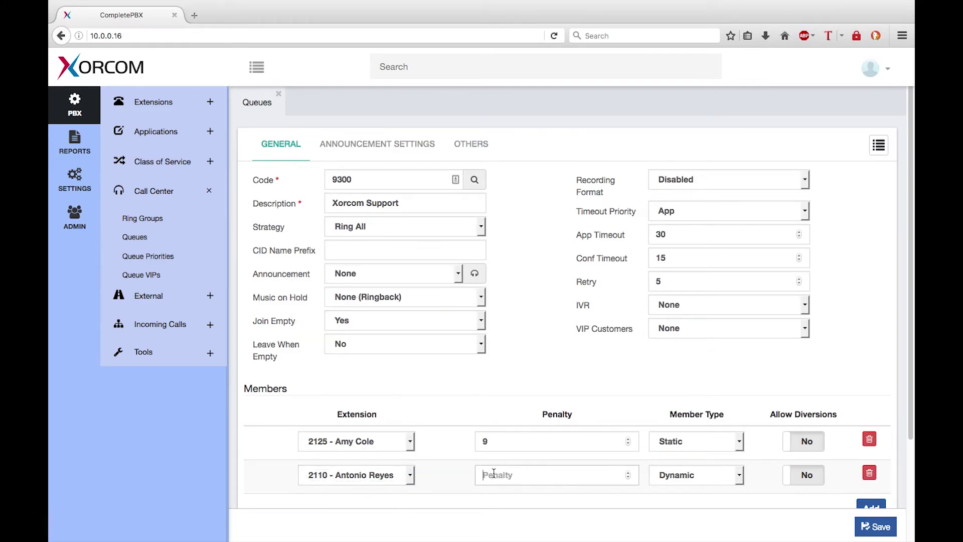
{"action": "type", "text": "1"}
{"action": "left_click", "coordinate": [738, 477]}
{"action": "left_click", "coordinate": [673, 460]}
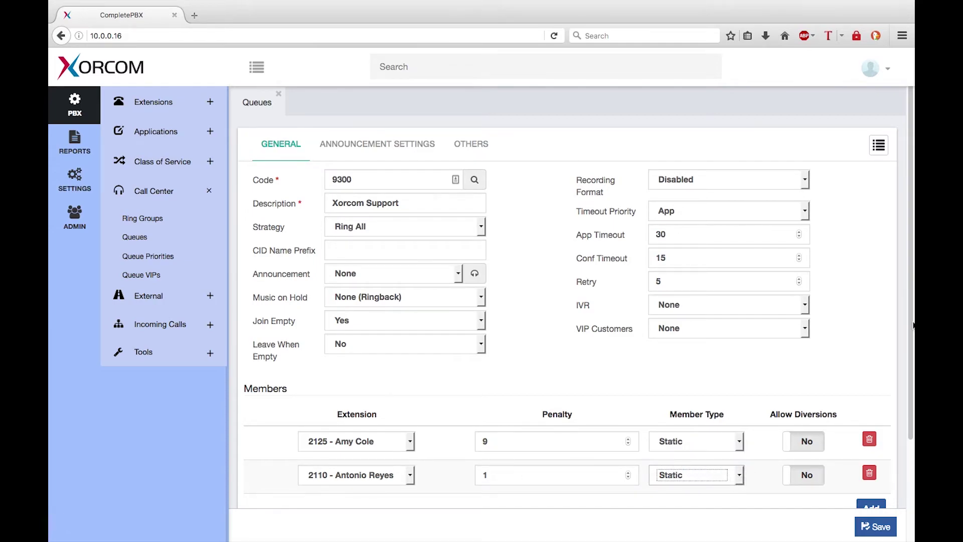
Step: Set the queue's last destination to the Extensions module with extension 2001
{"action": "left_click_drag", "start_coordinate": [911, 318], "coordinate": [910, 409]}
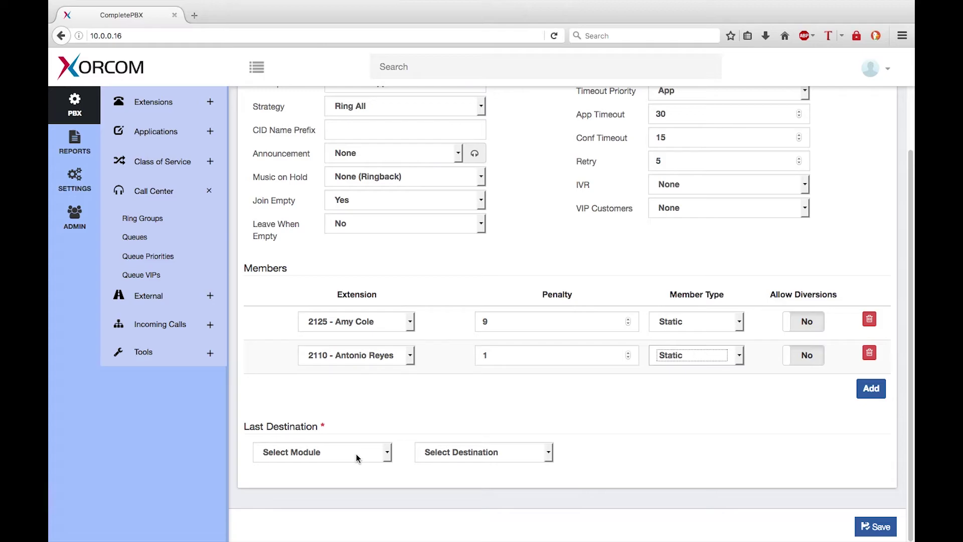
{"action": "left_click", "coordinate": [388, 454]}
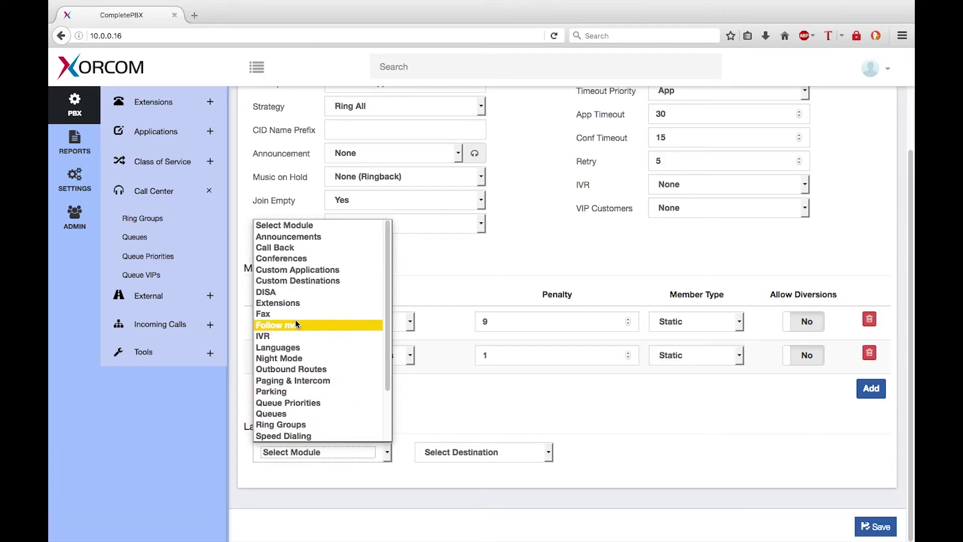
{"action": "left_click", "coordinate": [301, 304]}
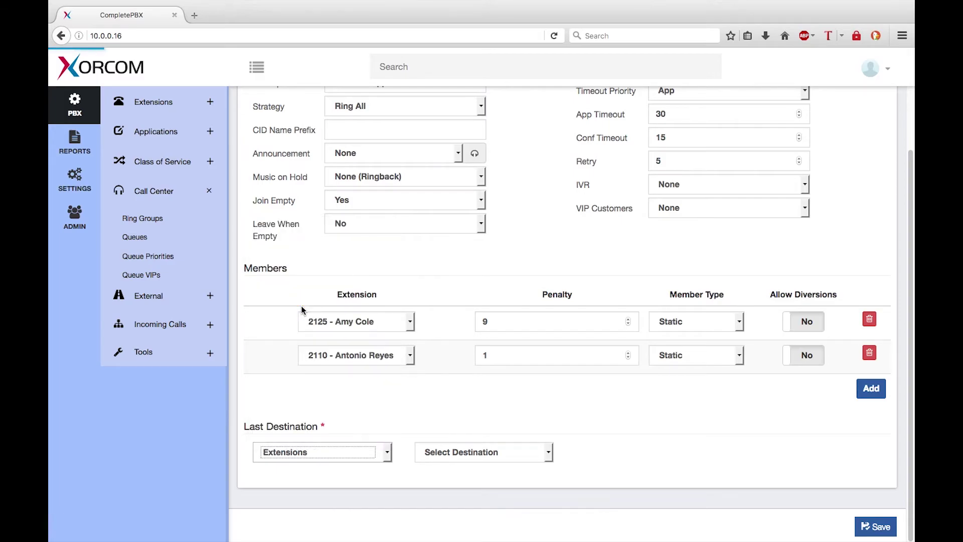
{"action": "left_click", "coordinate": [543, 452]}
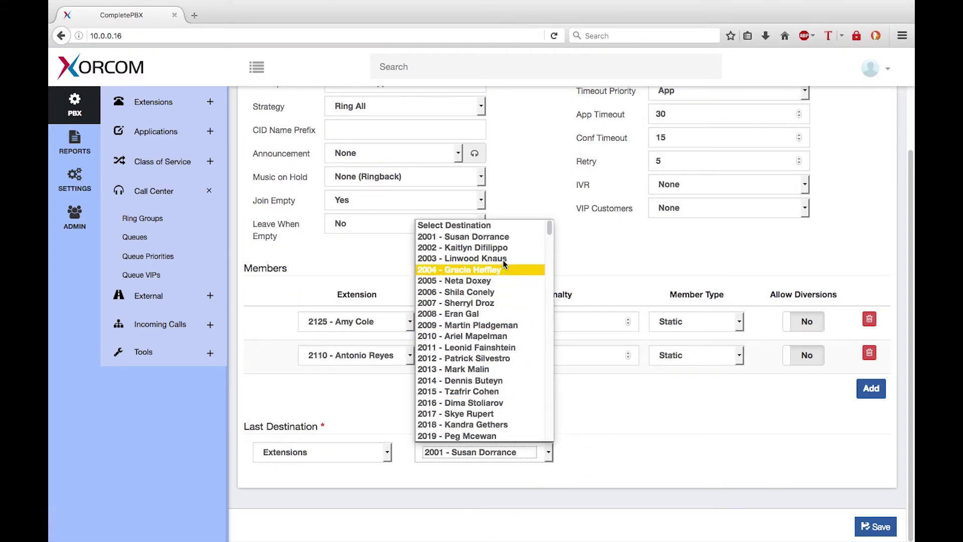
{"action": "left_click", "coordinate": [505, 235]}
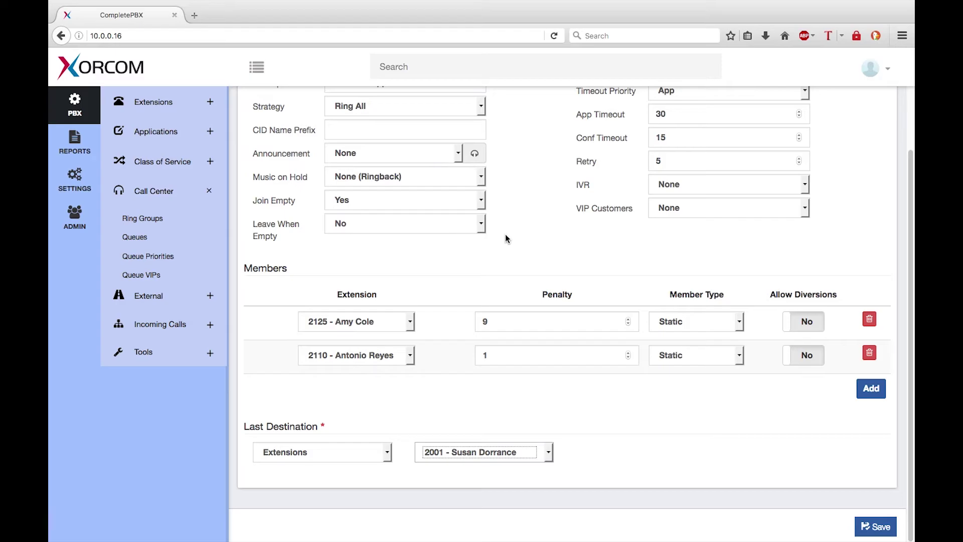
Step: Save the new queue and reload the system to apply the outstanding changes
{"action": "left_click", "coordinate": [877, 527]}
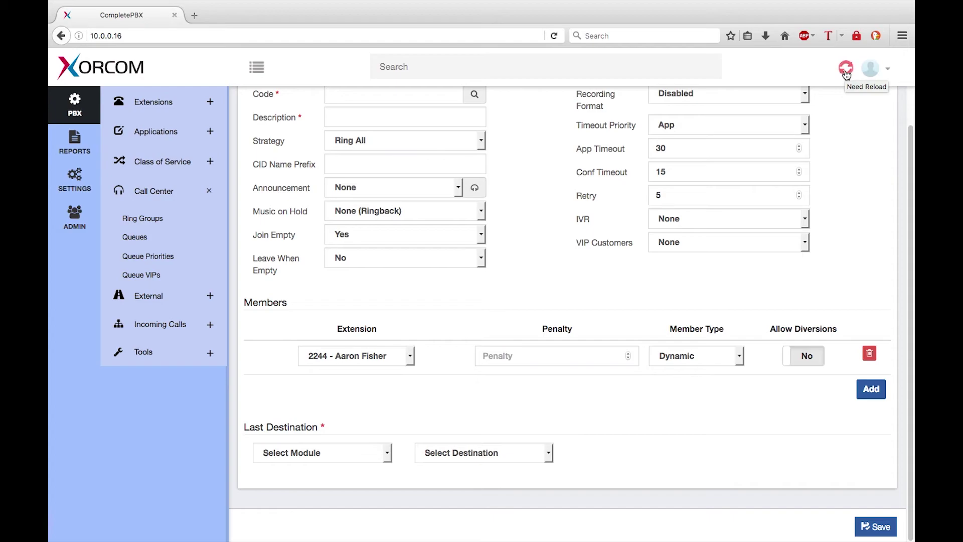
{"action": "left_click", "coordinate": [846, 70]}
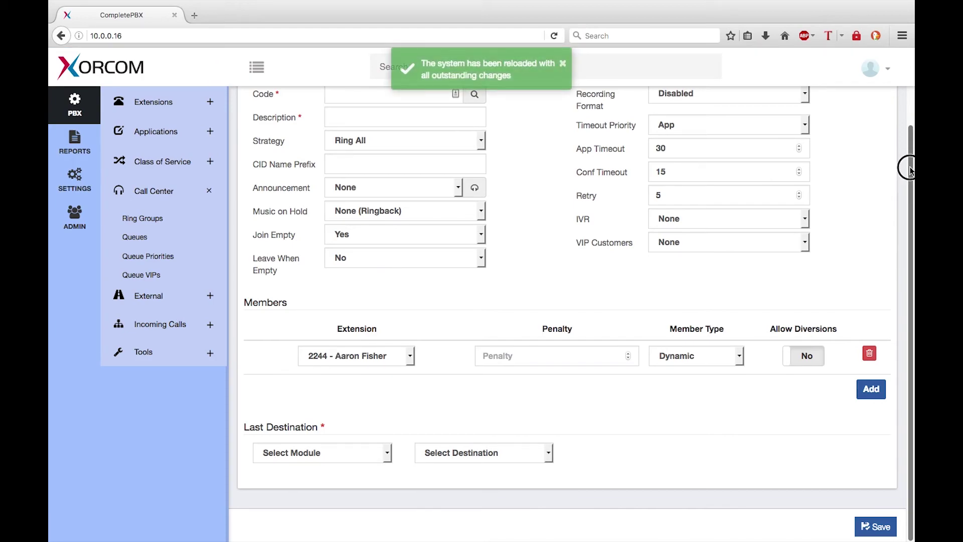
Step: Open the saved Xorcom Support queue from the queue list and review its members and last destination
{"action": "scroll", "coordinate": [911, 172], "scroll_direction": "up", "scroll_amount": 2}
{"action": "left_click", "coordinate": [883, 116]}
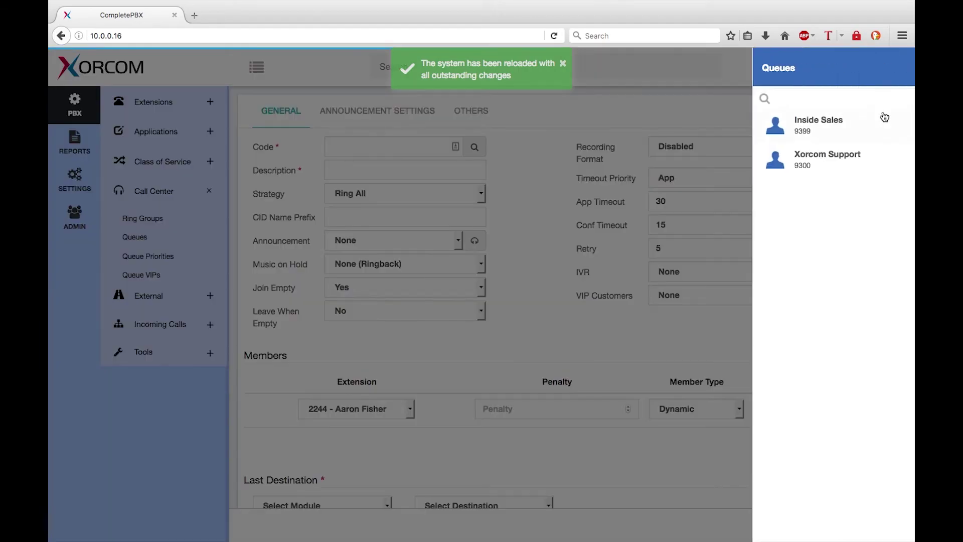
{"action": "left_click", "coordinate": [803, 159]}
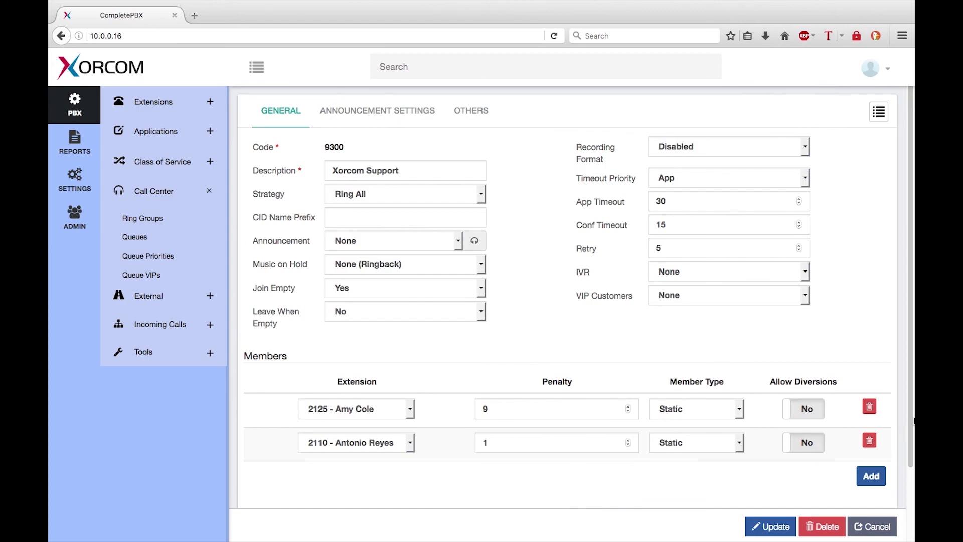
{"action": "scroll", "coordinate": [911, 420], "scroll_direction": "down", "scroll_amount": 3}
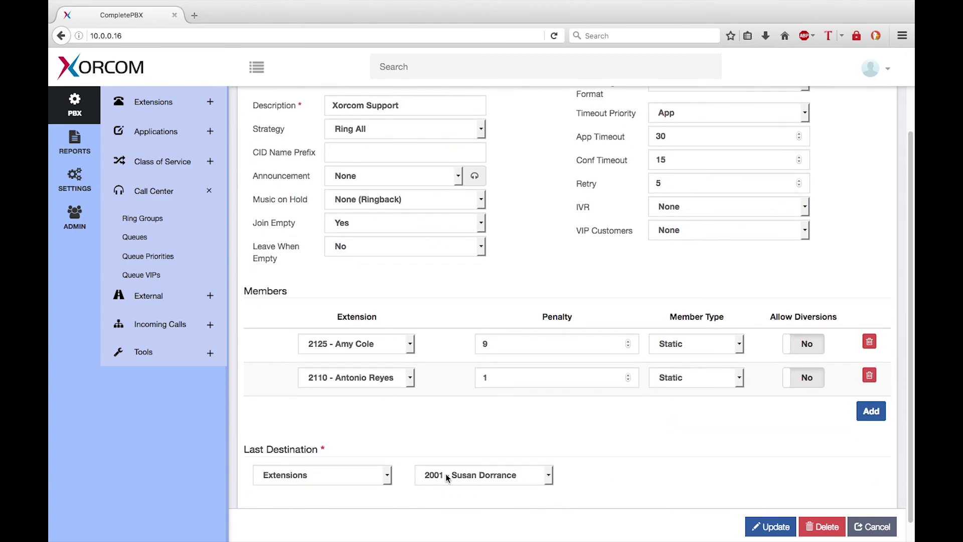